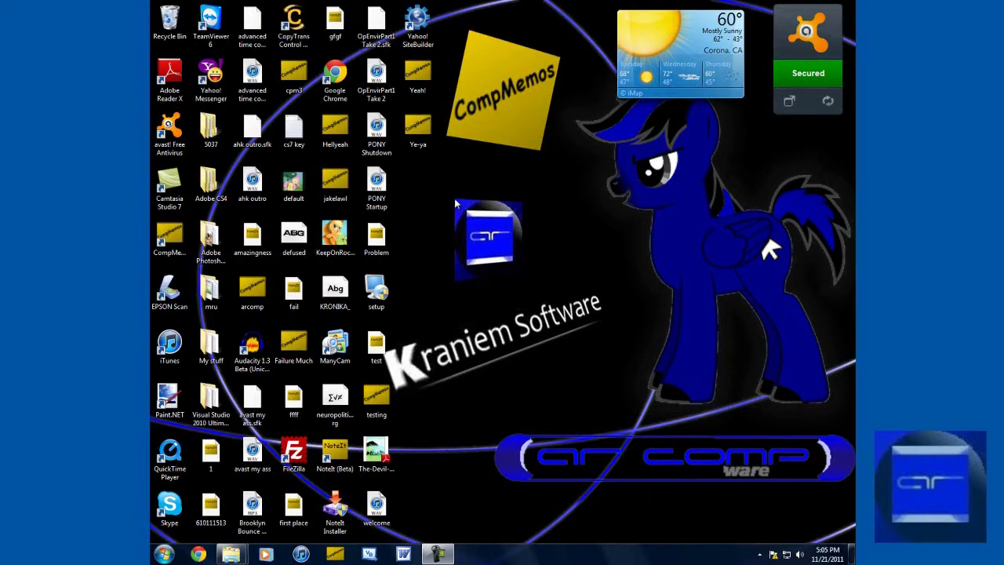
# Step: Switch to the open folder window showing Chrome's Extensions directory
pyautogui.moveTo(454, 199); pyautogui.dragTo(534, 286)
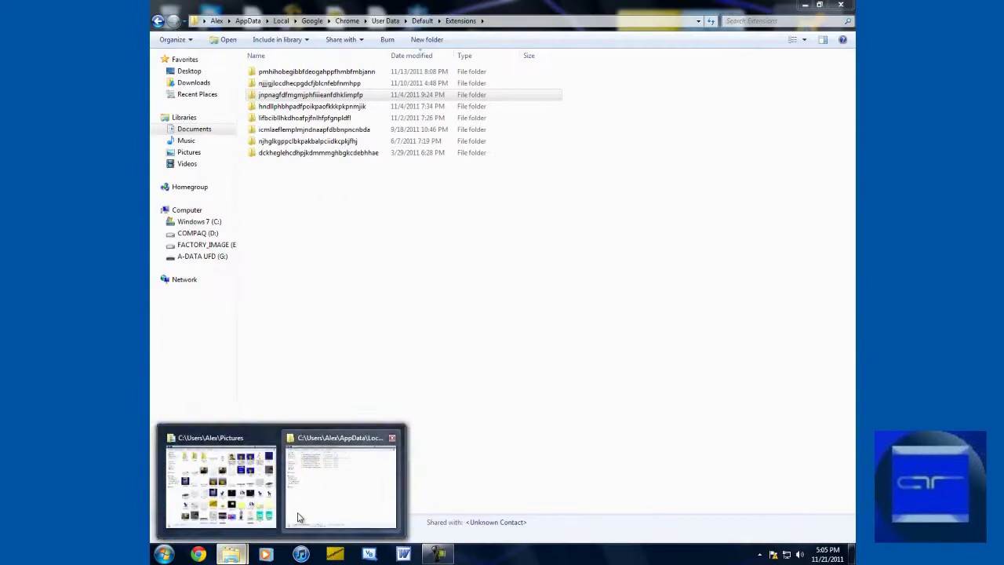
pyautogui.click(306, 518)
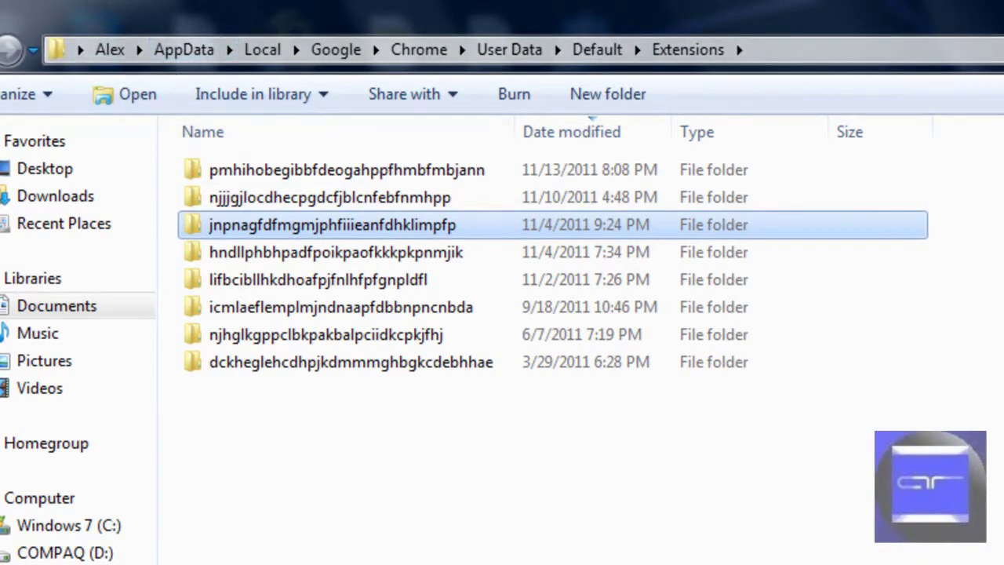
# Step: Browse to the personal user folder in a new file window and set Folder Options to show hidden files, folders, and drives
pyautogui.press('super+e')
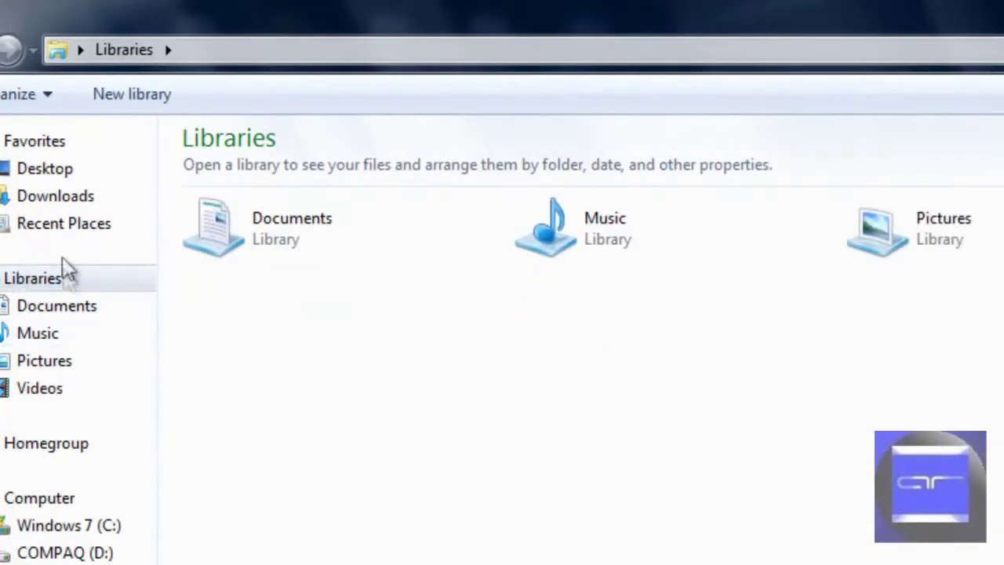
pyautogui.click(79, 50)
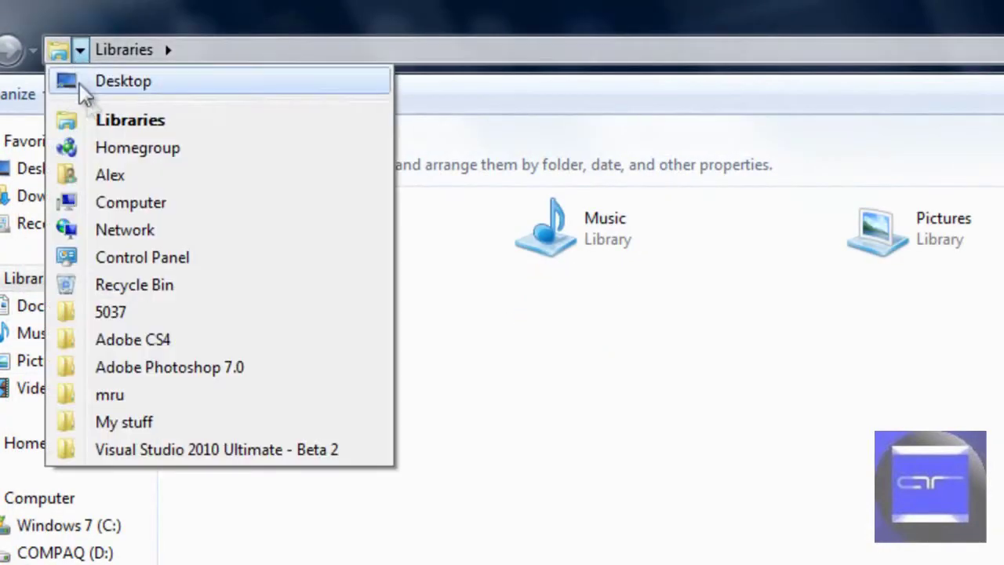
pyautogui.click(110, 176)
pyautogui.click(35, 95)
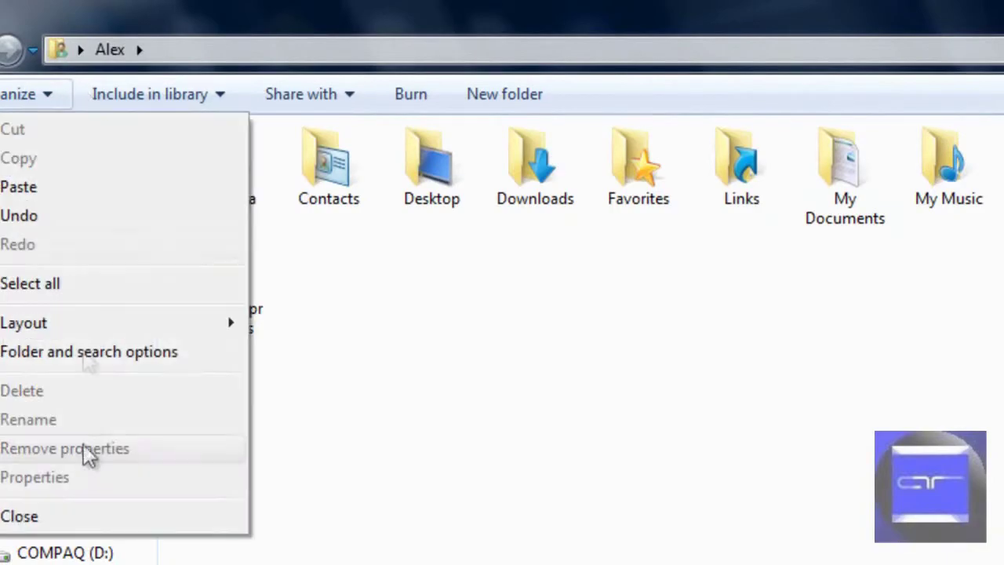
pyautogui.click(93, 354)
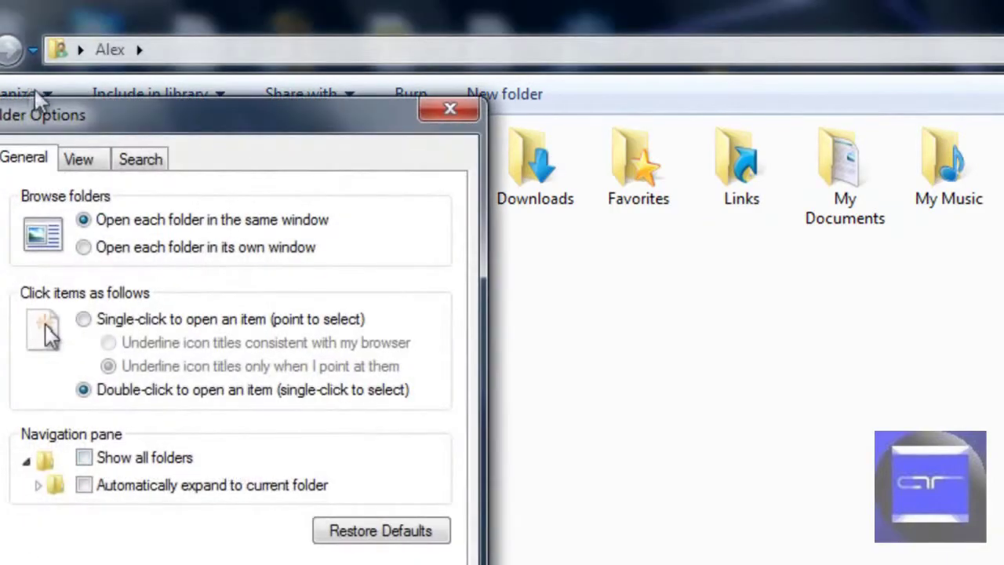
pyautogui.click(78, 160)
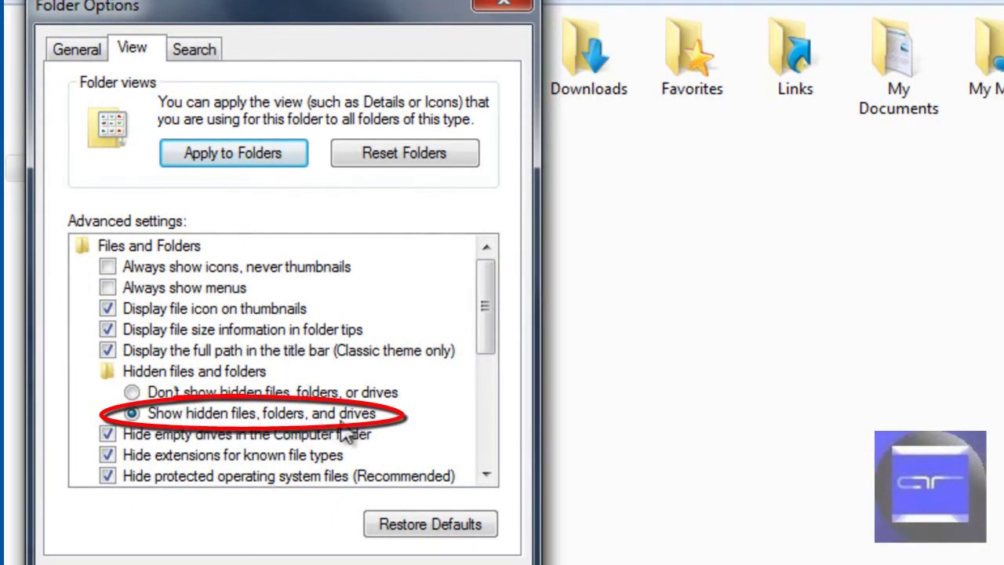
pyautogui.click(330, 560)
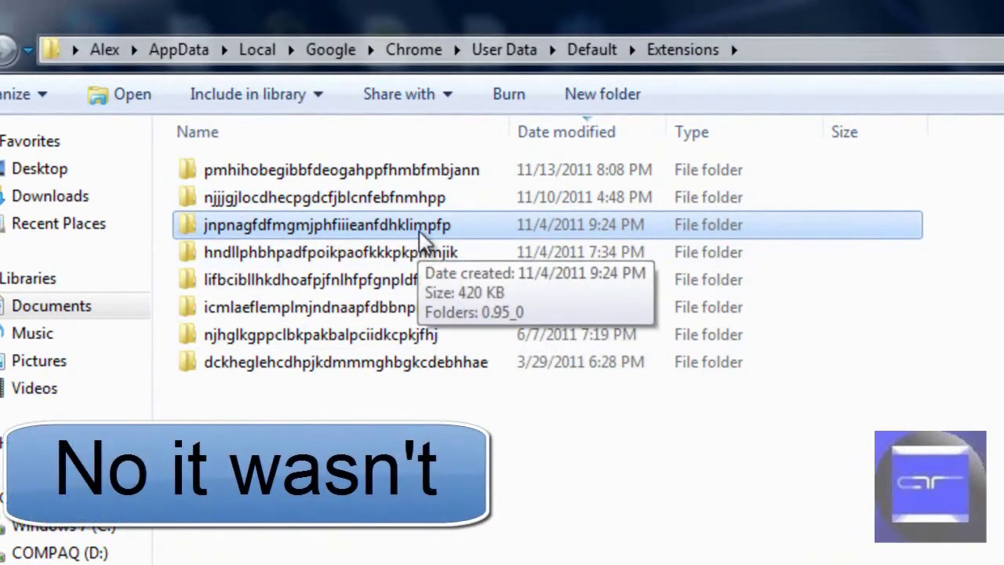
pyautogui.doubleClick(413, 232)
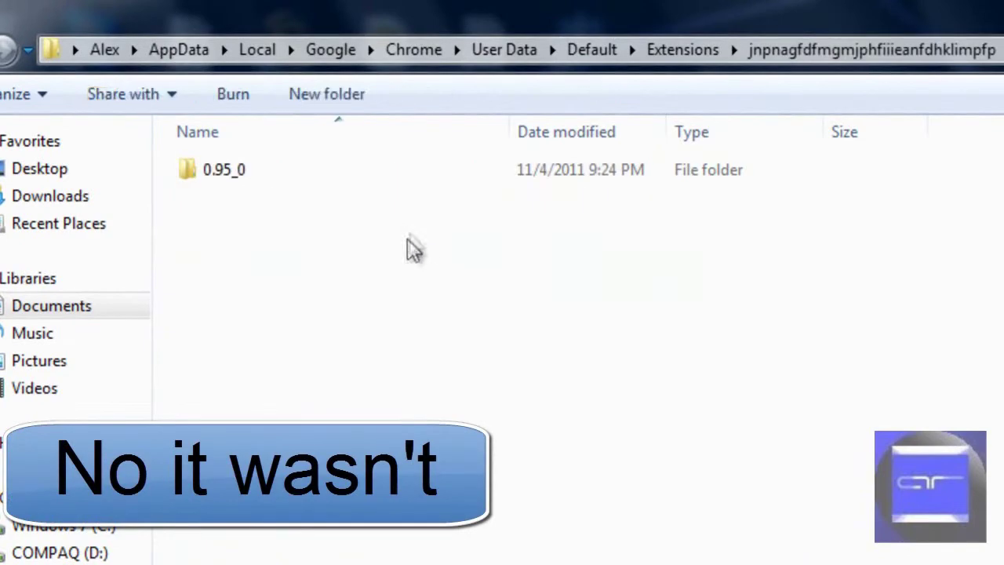
pyautogui.doubleClick(236, 173)
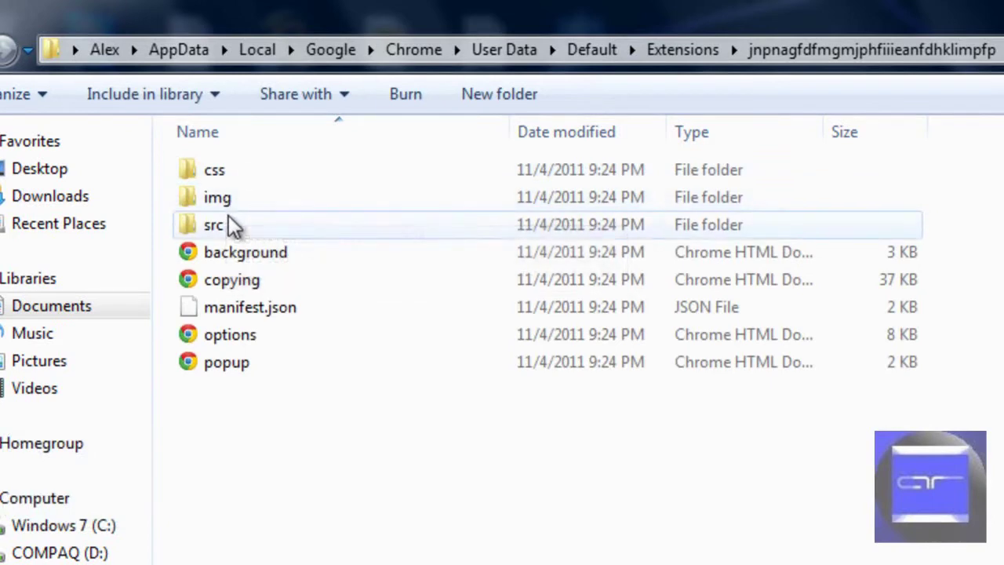
pyautogui.doubleClick(233, 211)
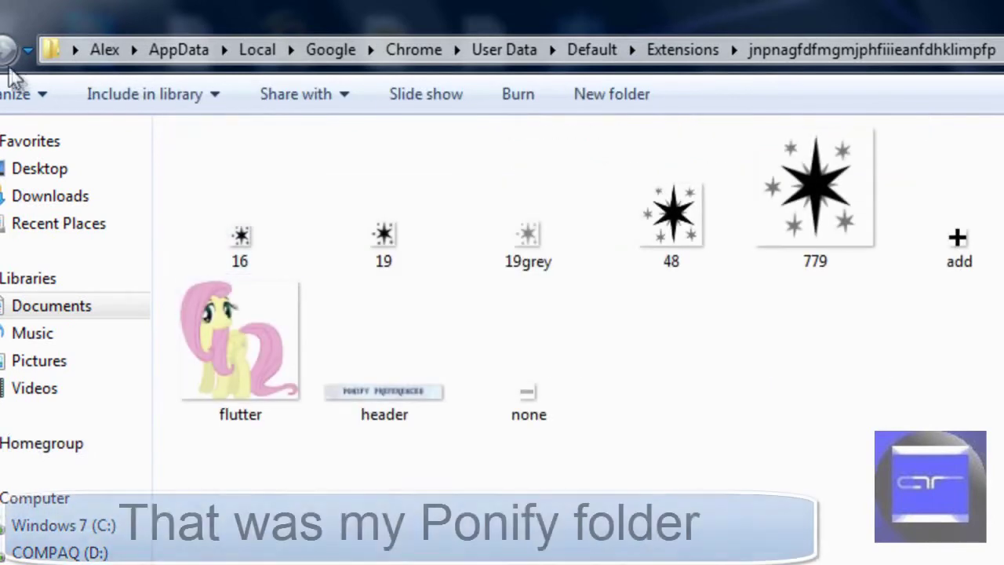
pyautogui.click(8, 49)
pyautogui.click(8, 49)
pyautogui.click(7, 49)
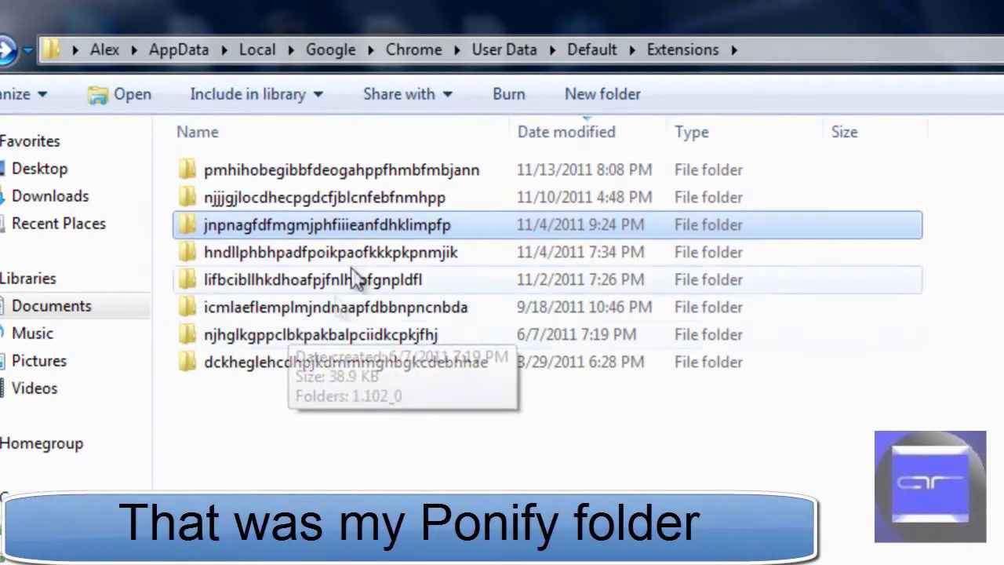
# Step: Open the emoticons folder inside images in version 4.5.1_0 of the hndllphbhpadfpoikpaofkkkpkpnmjik extension
pyautogui.click(353, 263)
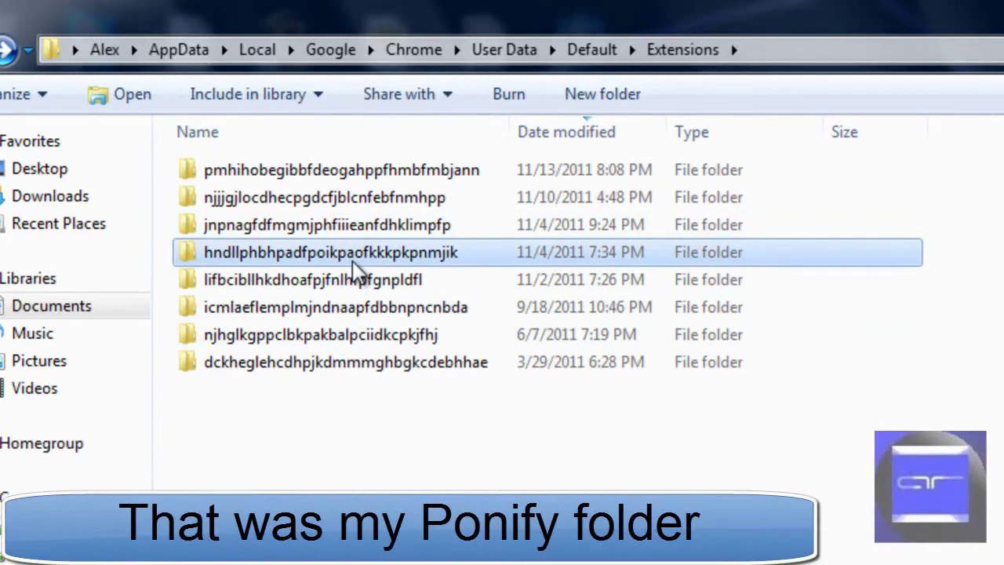
pyautogui.doubleClick(353, 262)
pyautogui.doubleClick(251, 190)
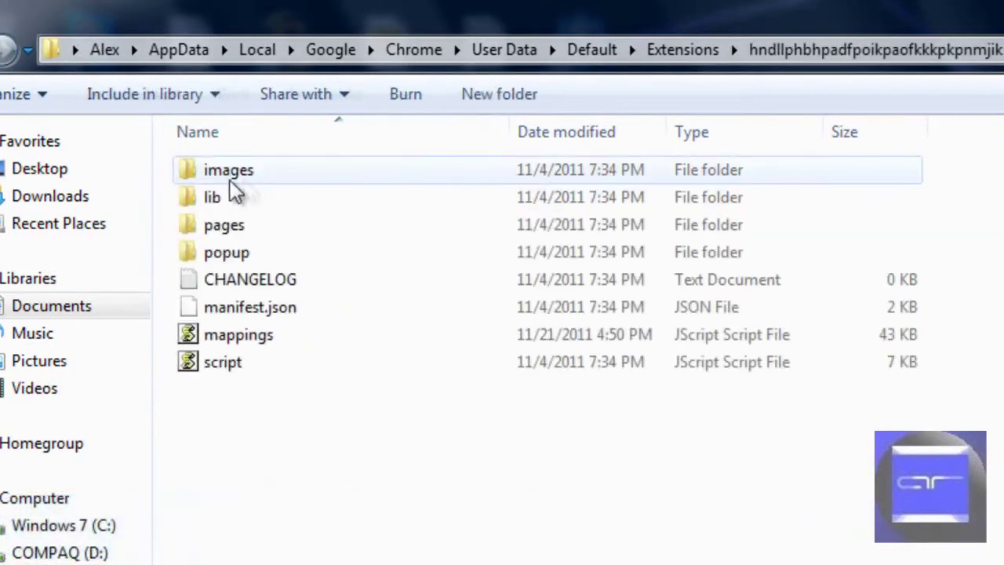
pyautogui.doubleClick(228, 178)
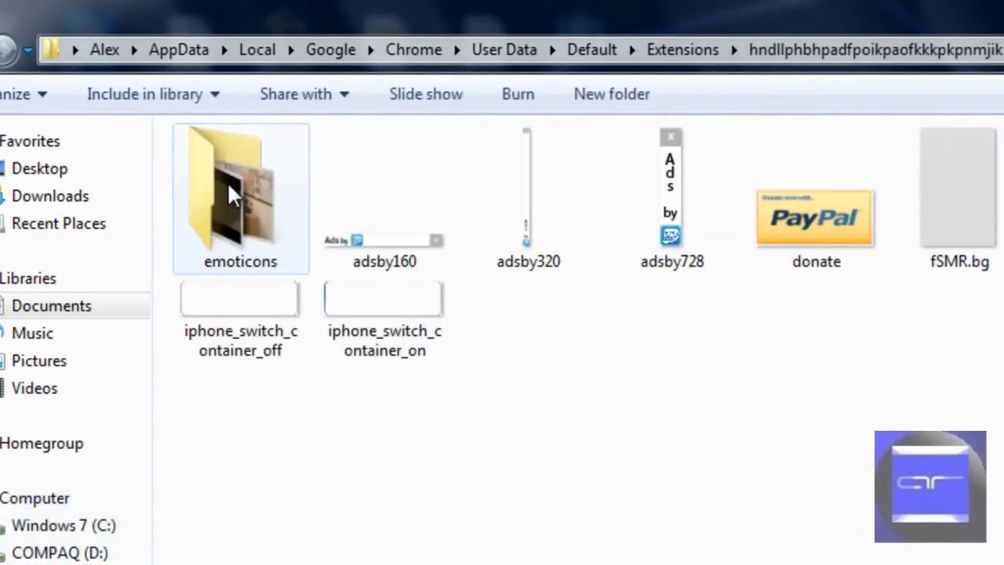
pyautogui.doubleClick(228, 187)
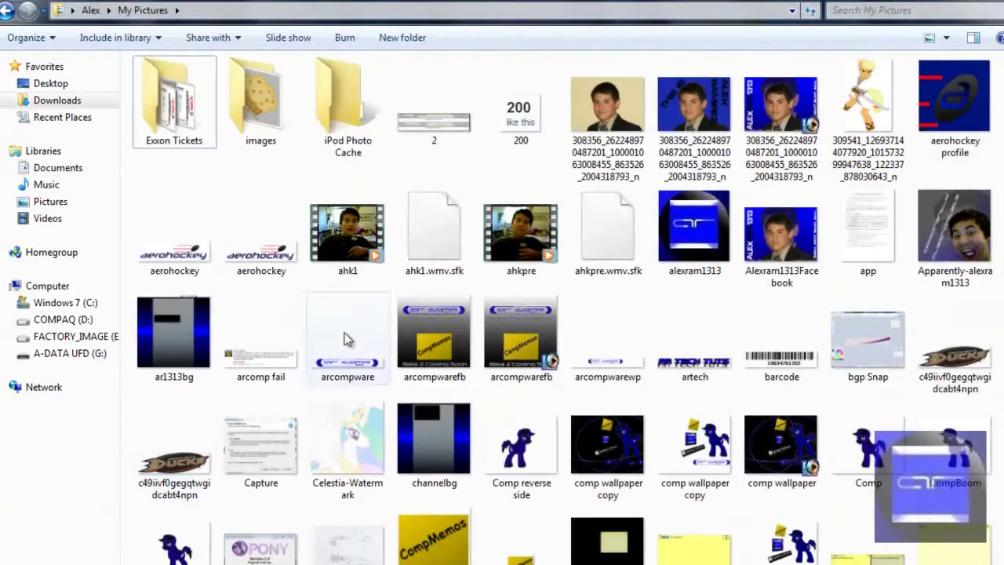
# Step: Bring the plain formal portrait photo with the beige background from My Pictures into the extension's emoticons folder
pyautogui.click(686, 471)
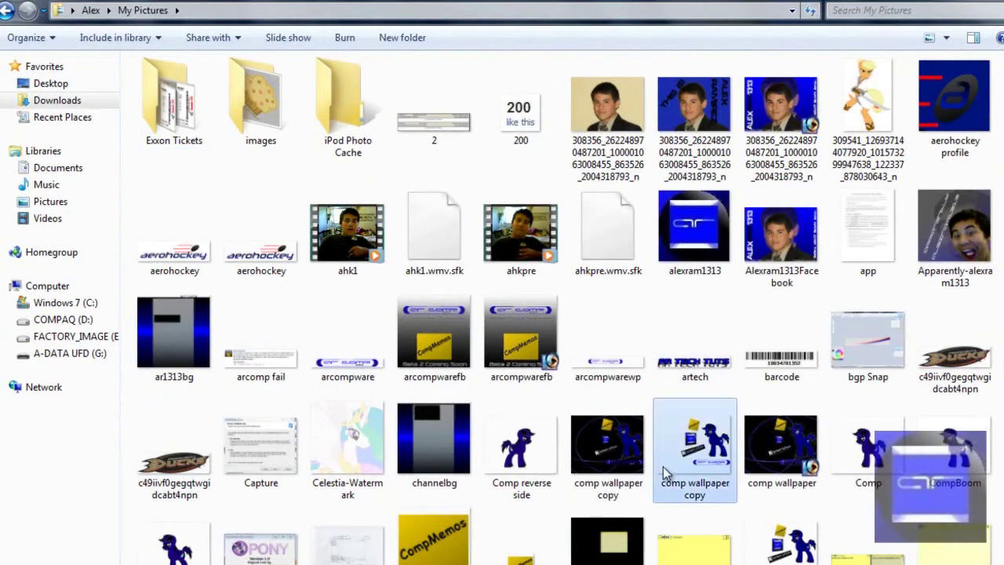
pyautogui.scroll(-10, 663, 474)
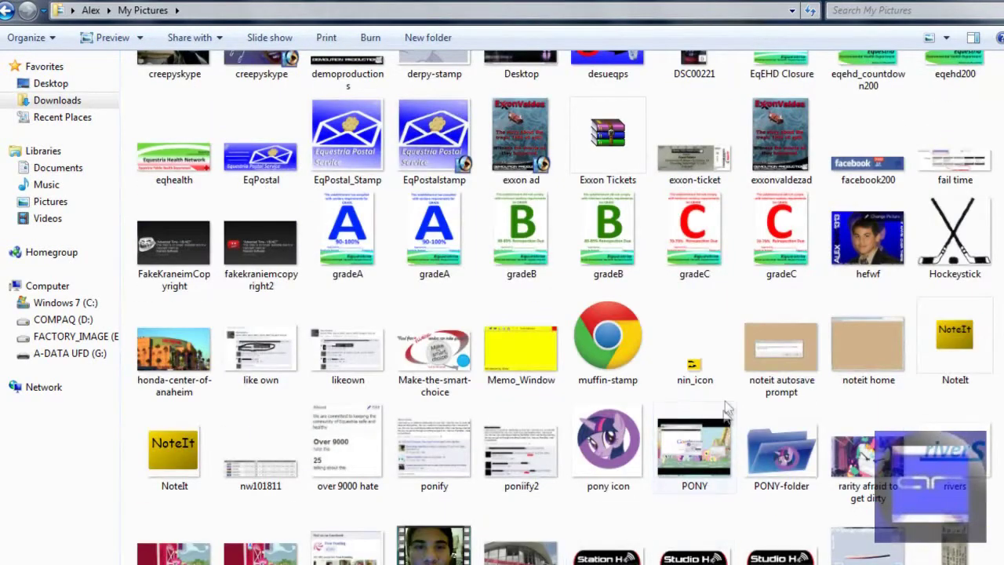
pyautogui.scroll(10, 291, 337)
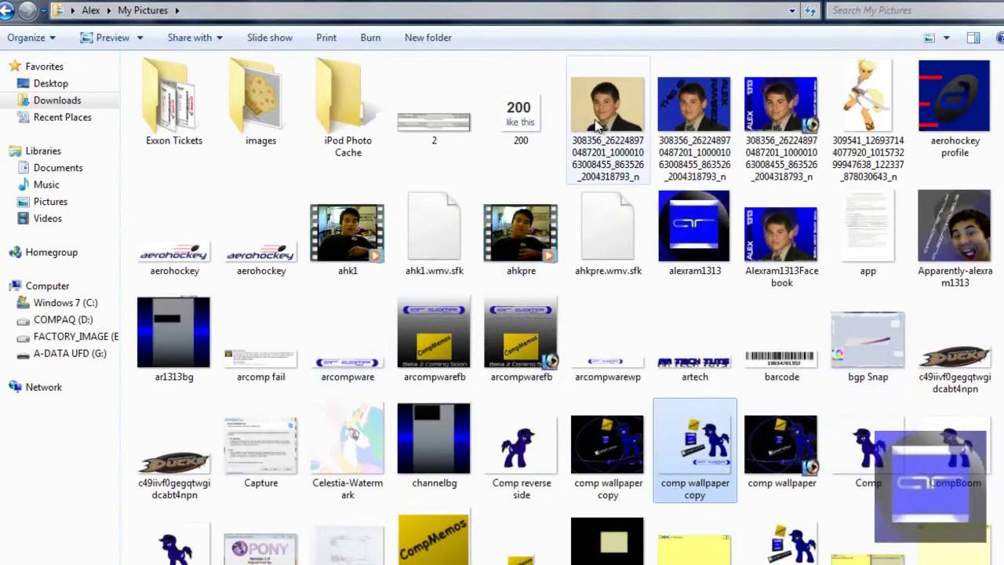
pyautogui.moveTo(624, 110); pyautogui.dragTo(368, 486)
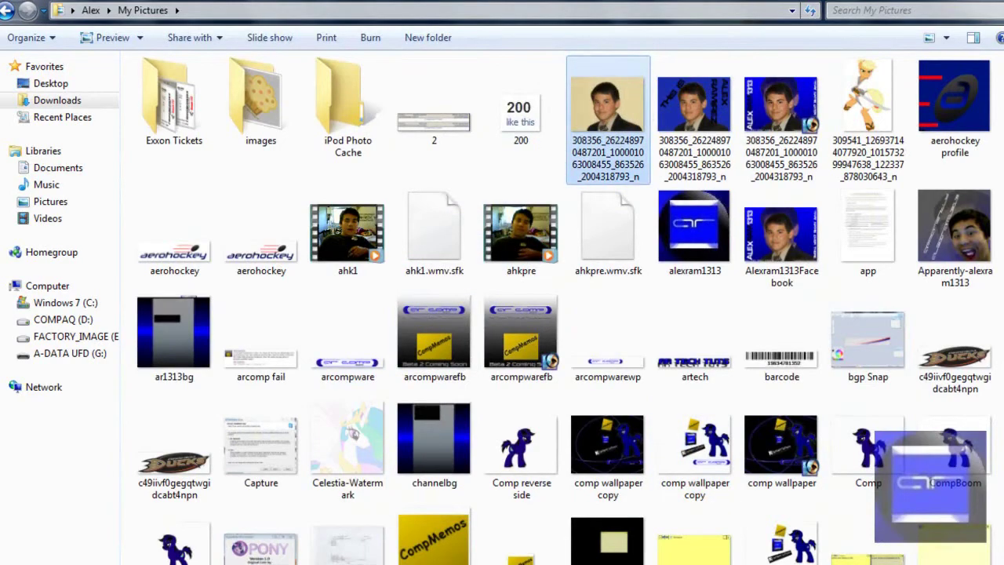
pyautogui.scroll(-2, 369, 487)
pyautogui.scroll(-1, 930, 487)
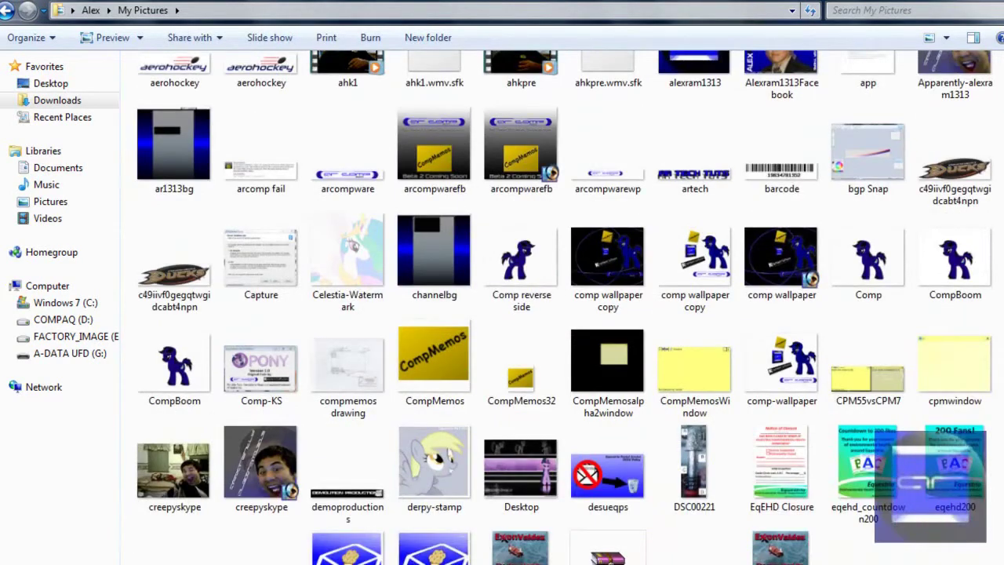
pyautogui.hotkey('alt', 'Tab')
pyautogui.scroll(-2, 354, 410)
pyautogui.moveTo(361, 439); pyautogui.dragTo(357, 350)
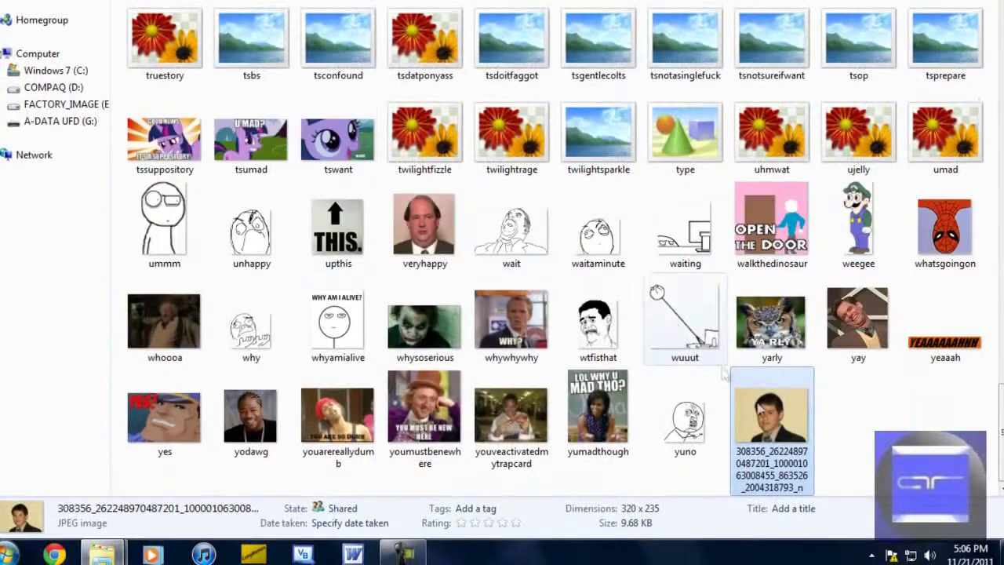
# Step: Rename the added portrait photo to arformal and check its file type in its properties
pyautogui.rightClick(802, 458)
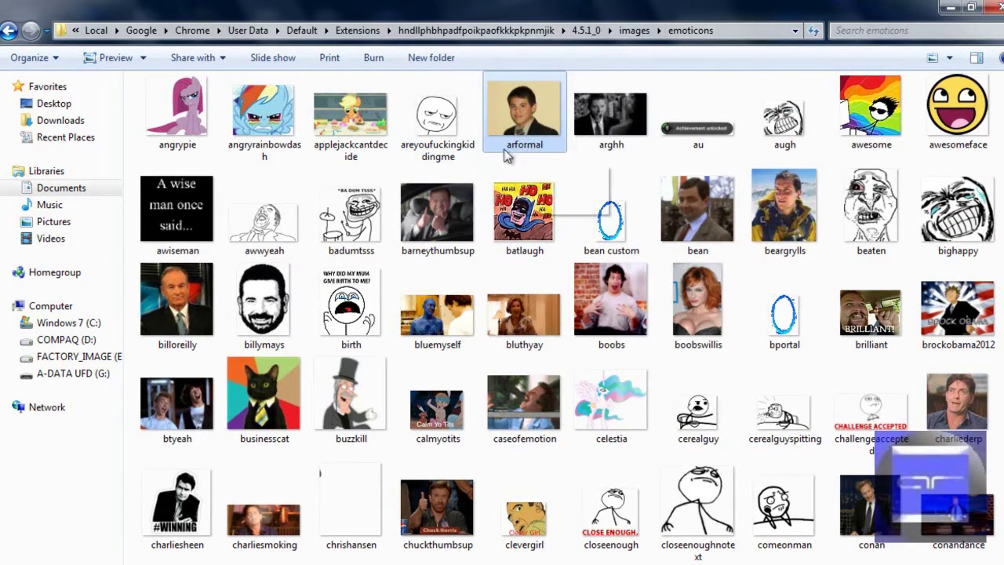
pyautogui.rightClick(536, 136)
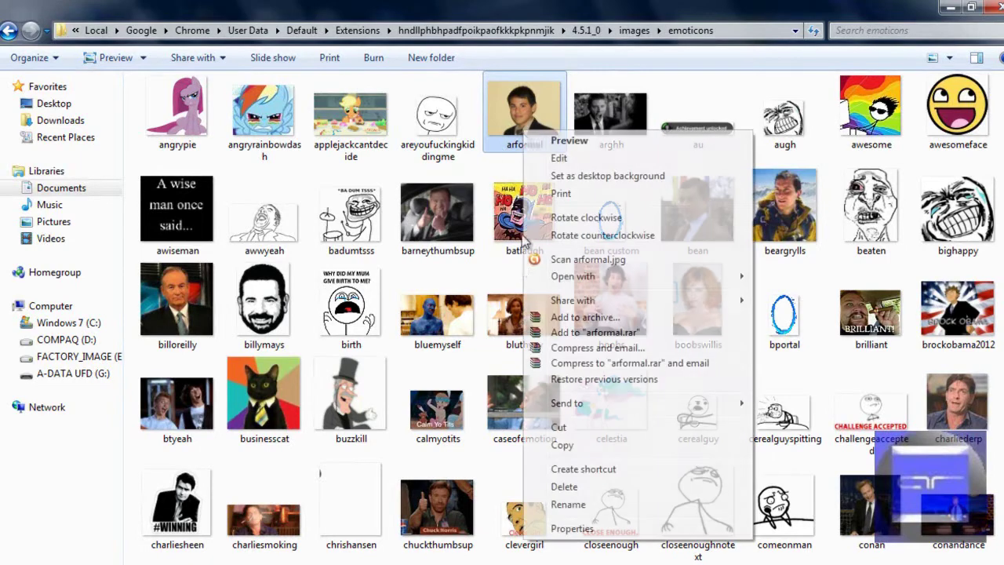
pyautogui.click(600, 529)
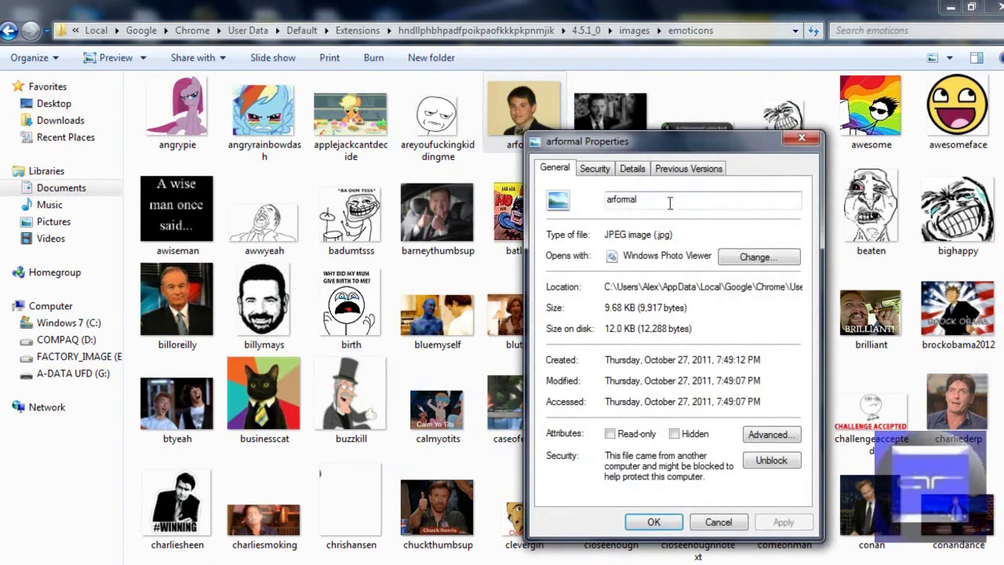
pyautogui.click(653, 523)
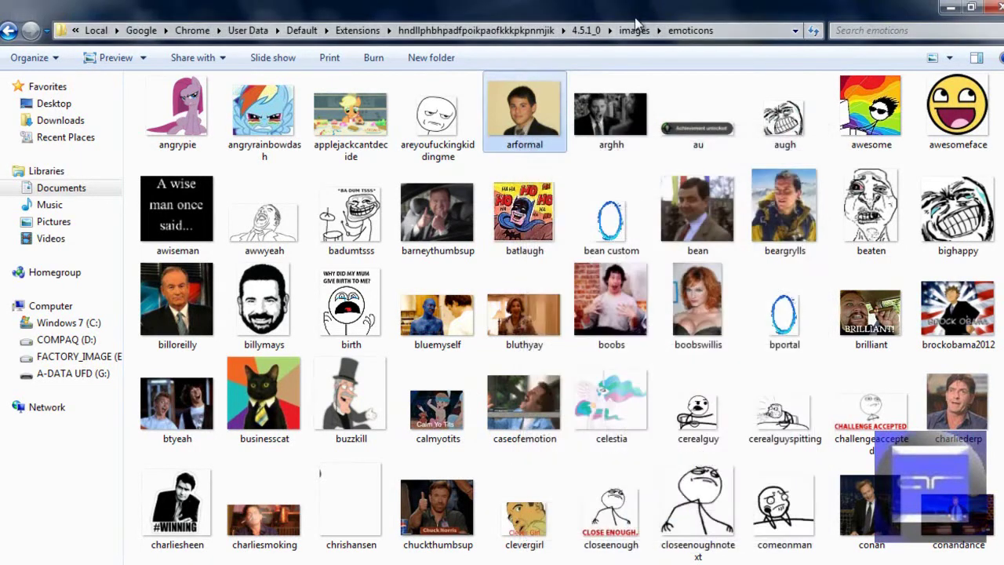
# Step: Return to the 4.5.1_0 folder and open the mappings script file in a text editor
pyautogui.click(634, 30)
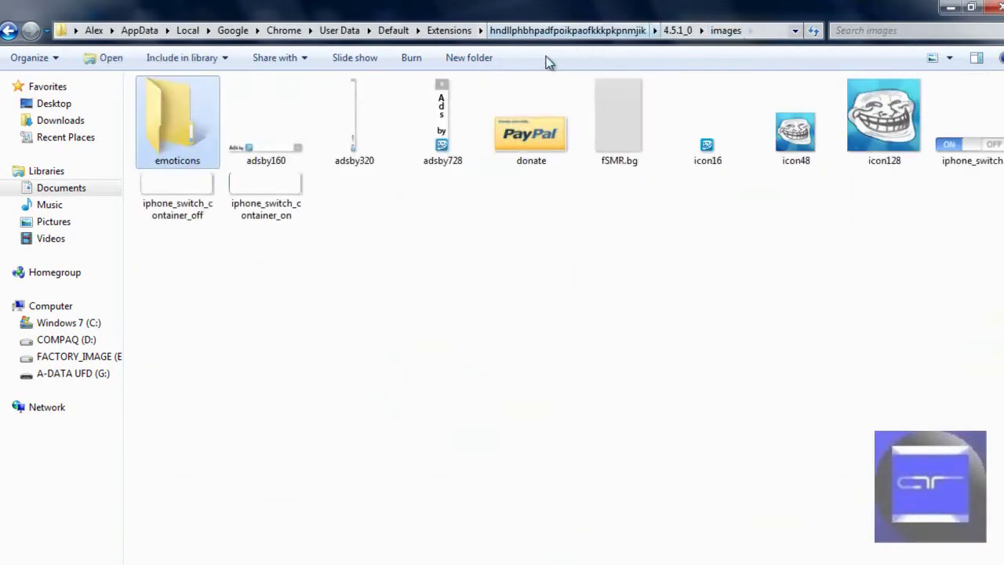
pyautogui.click(677, 30)
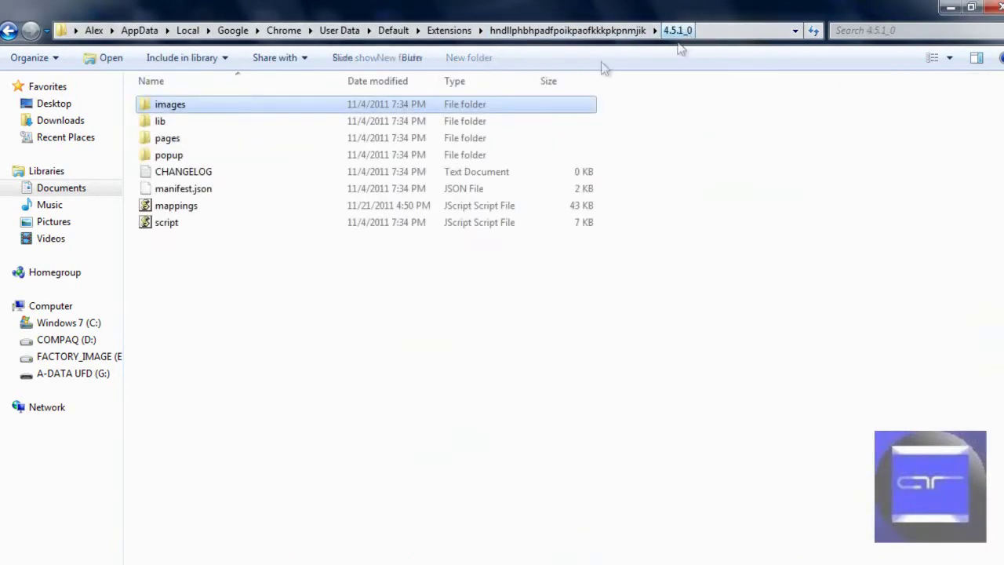
pyautogui.rightClick(166, 209)
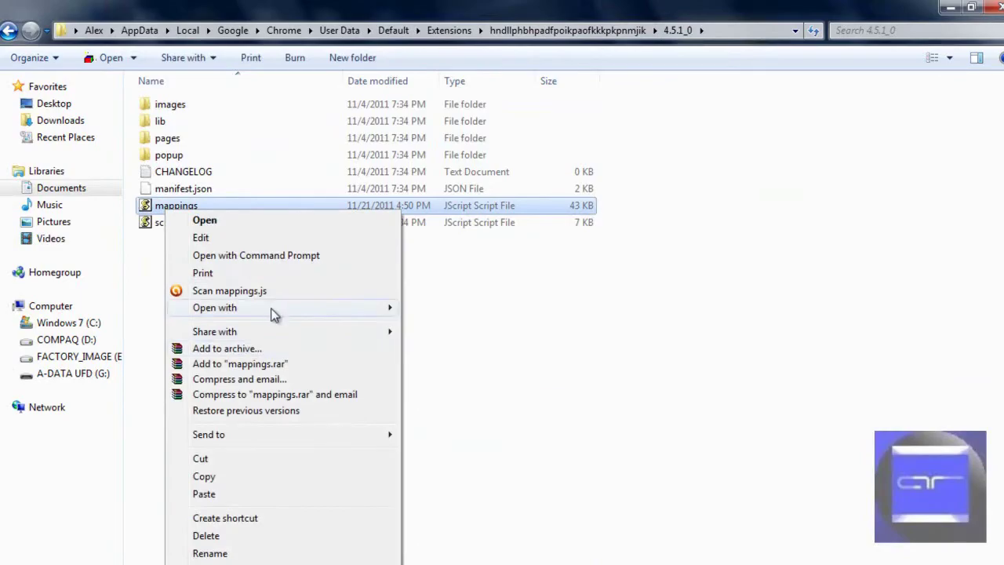
pyautogui.moveTo(274, 308)
pyautogui.click(538, 328)
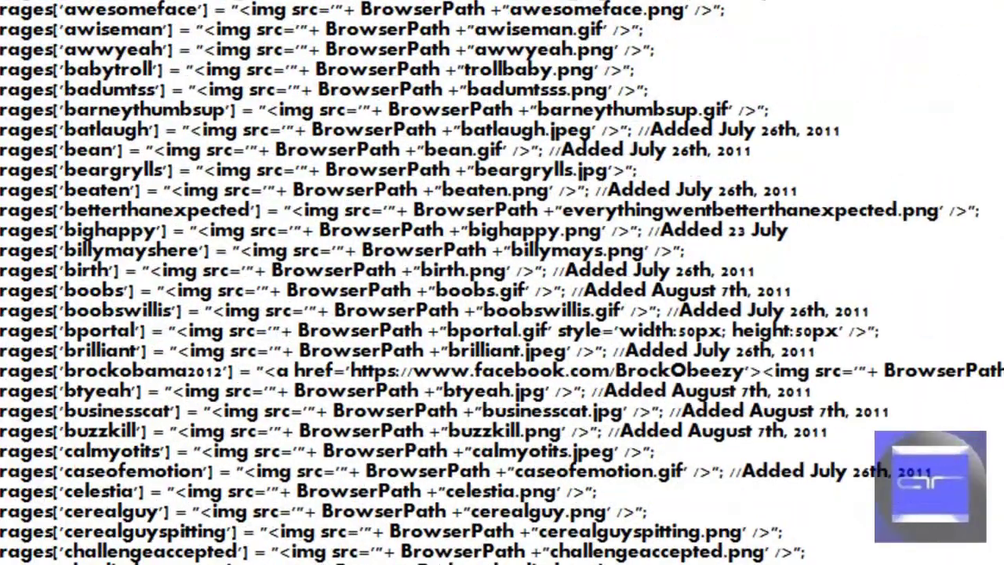
# Step: Paste the copied abidzilla emoticon entry on a new line directly above the au entry
pyautogui.scroll(2, 503, 283)
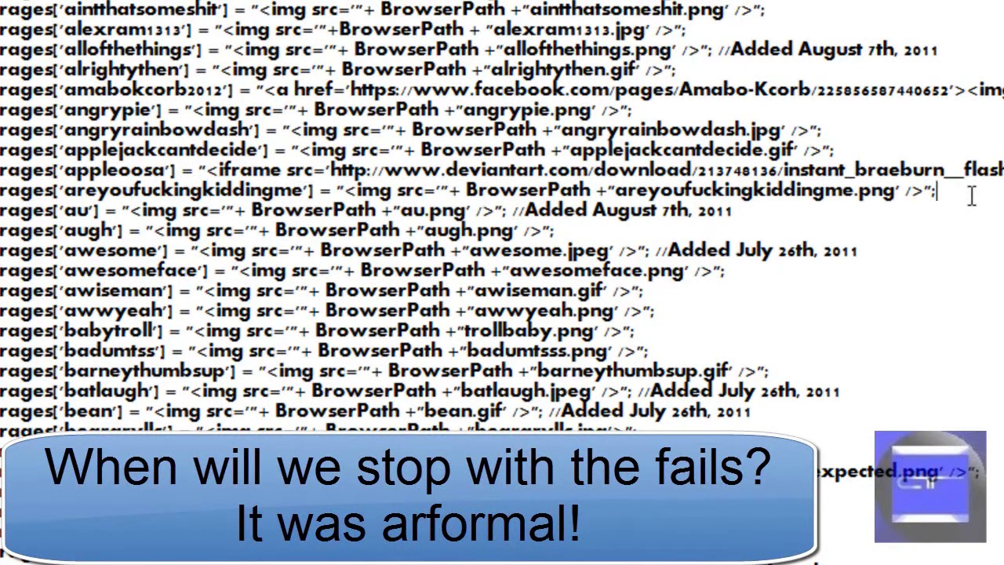
pyautogui.press('Return')
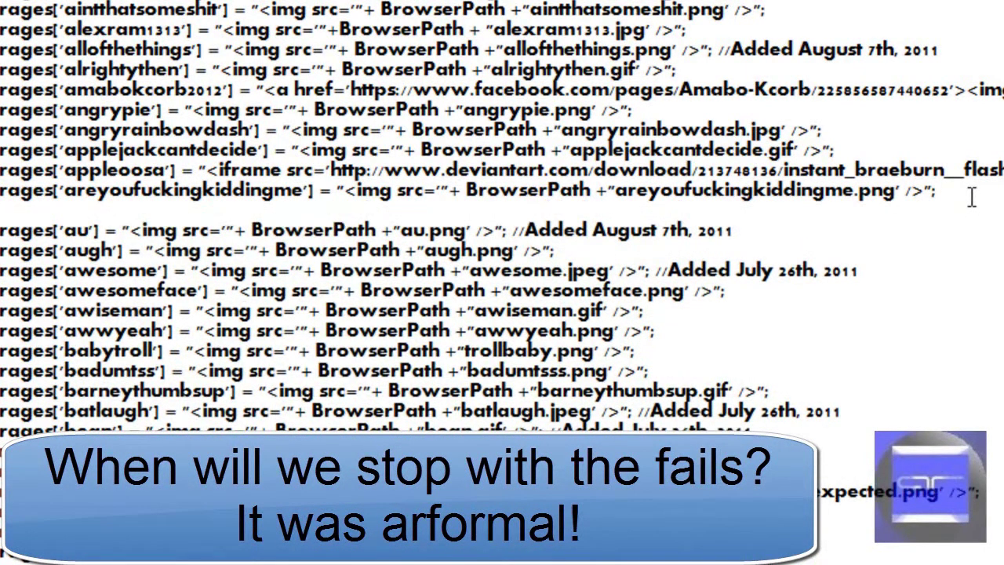
pyautogui.hotkey('ctrl', 'v')
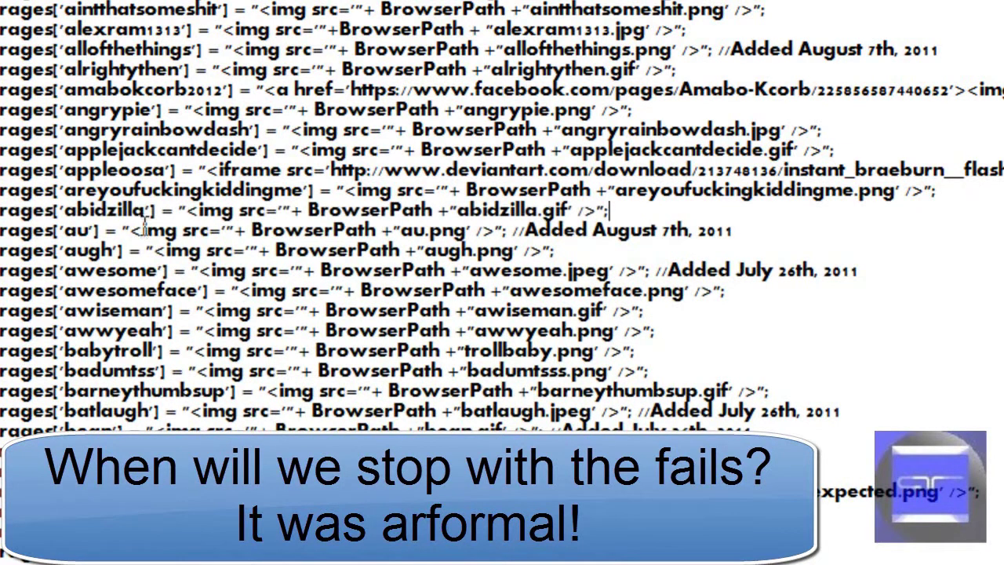
# Step: Change the emoticon name in the pasted abidzilla entry to arhappy
pyautogui.moveTo(146, 212); pyautogui.dragTo(69, 219)
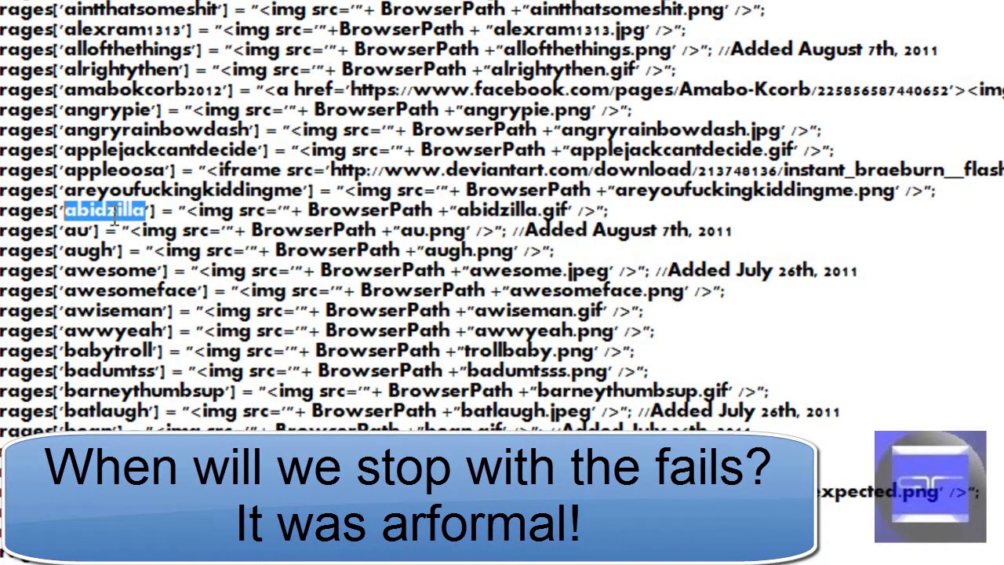
pyautogui.write('arhap')
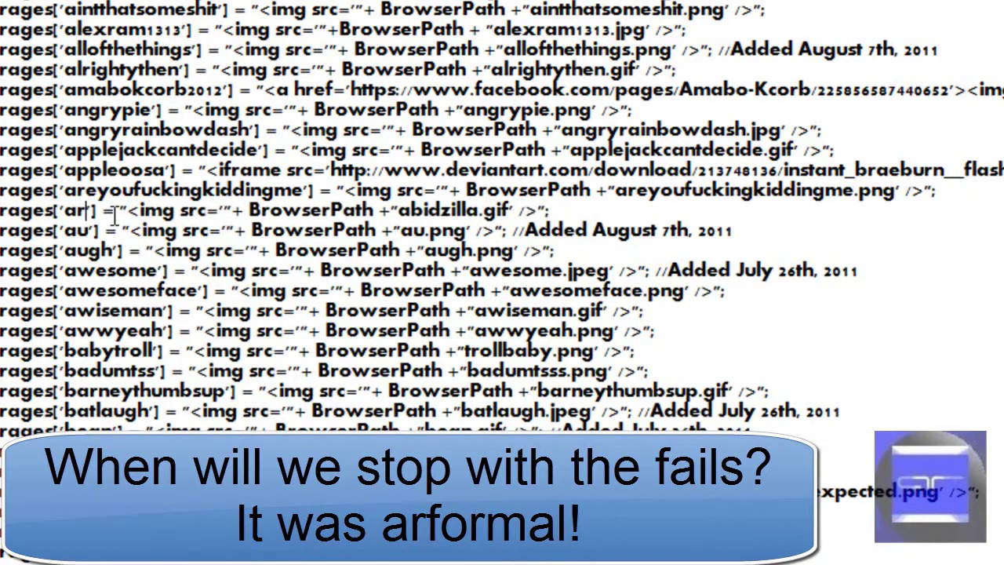
pyautogui.write('py')
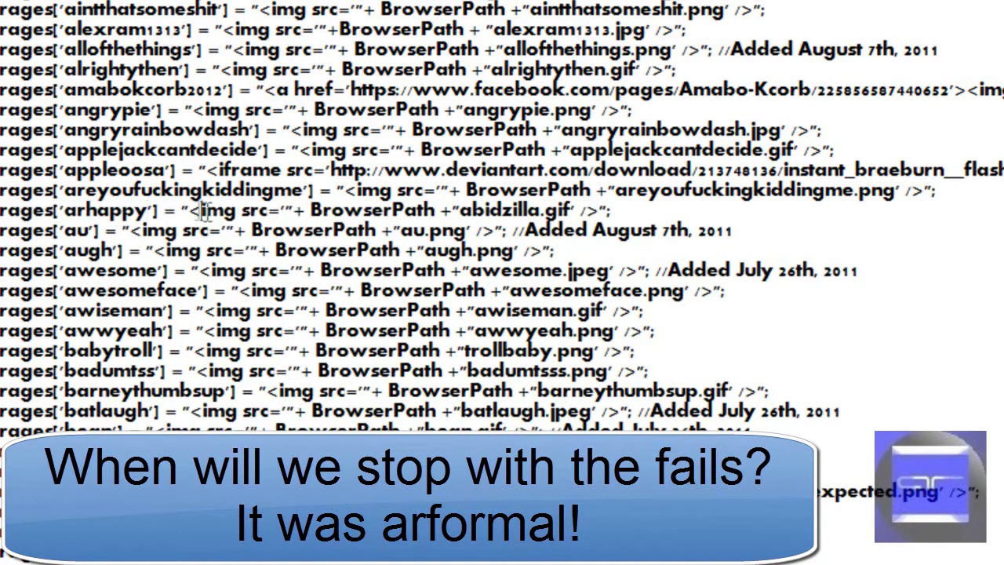
# Step: Set the pasted entry's image file to arformal.jpg and its emoticon name to arformal
pyautogui.moveTo(201, 210); pyautogui.dragTo(437, 212)
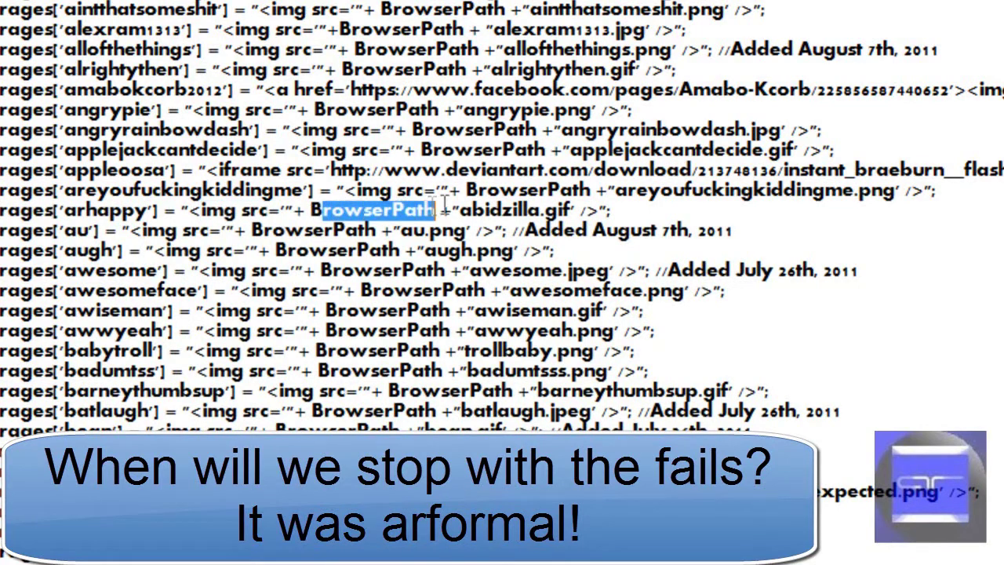
pyautogui.click(455, 211)
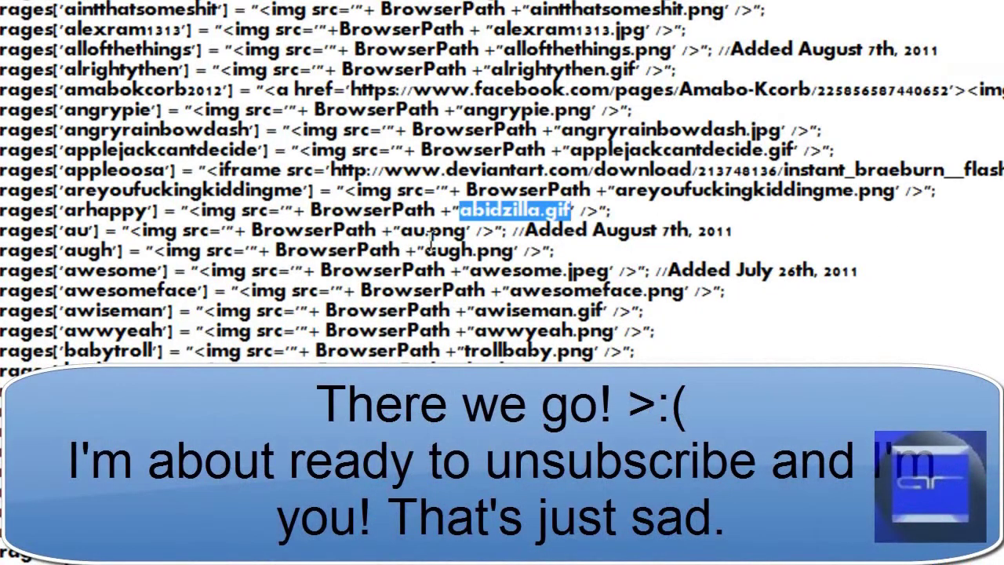
pyautogui.write('arforma')
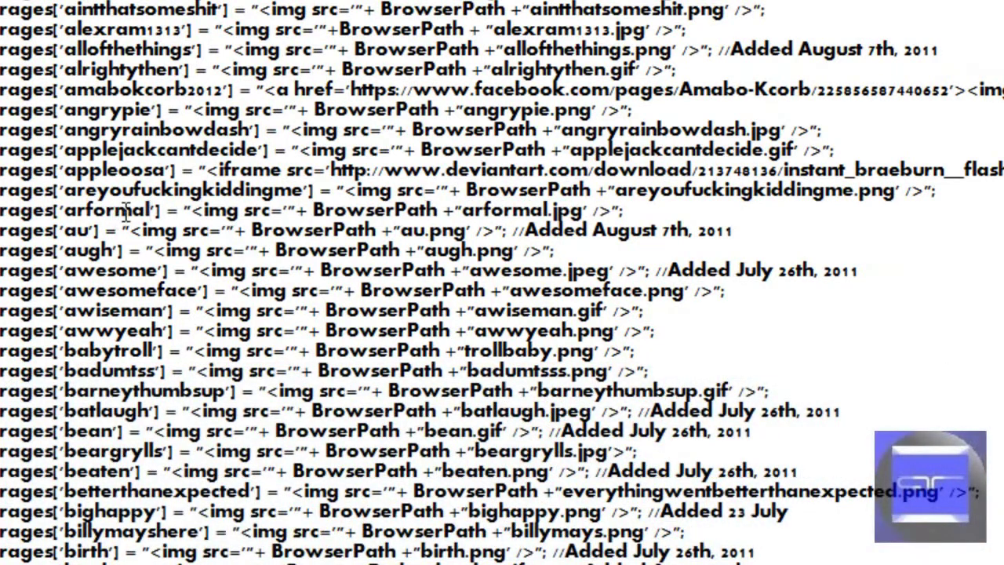
# Step: Compare the new entry's emoticon name and image file name with the arformal picture in the emoticons folder
pyautogui.moveTo(126, 210); pyautogui.dragTo(6, 210)
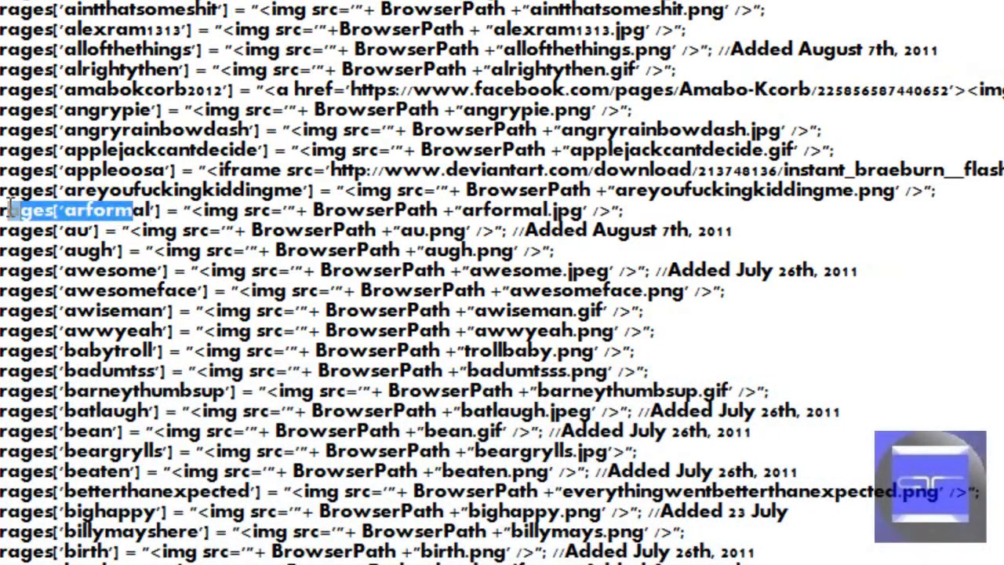
pyautogui.click(24, 208)
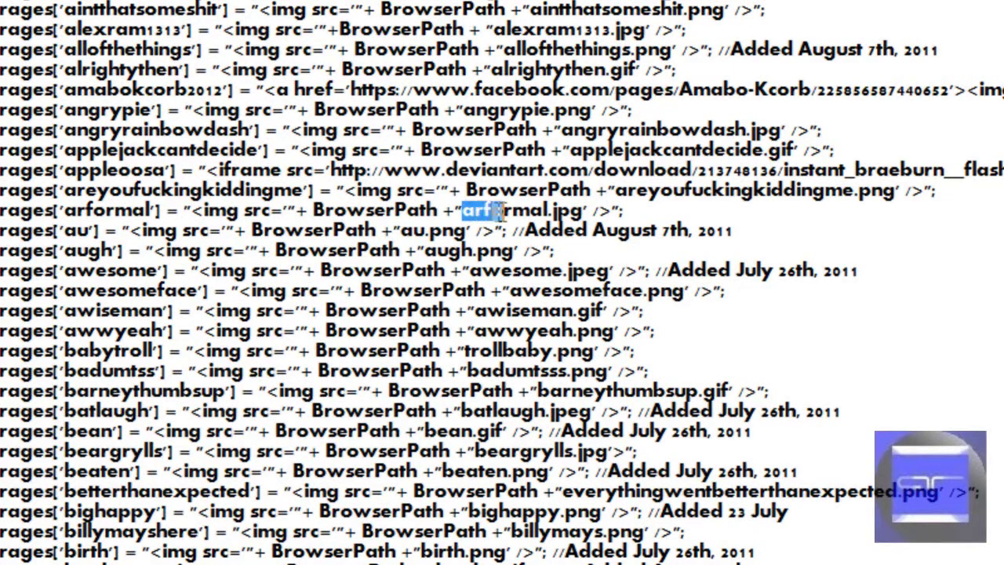
pyautogui.moveTo(495, 210); pyautogui.dragTo(549, 210)
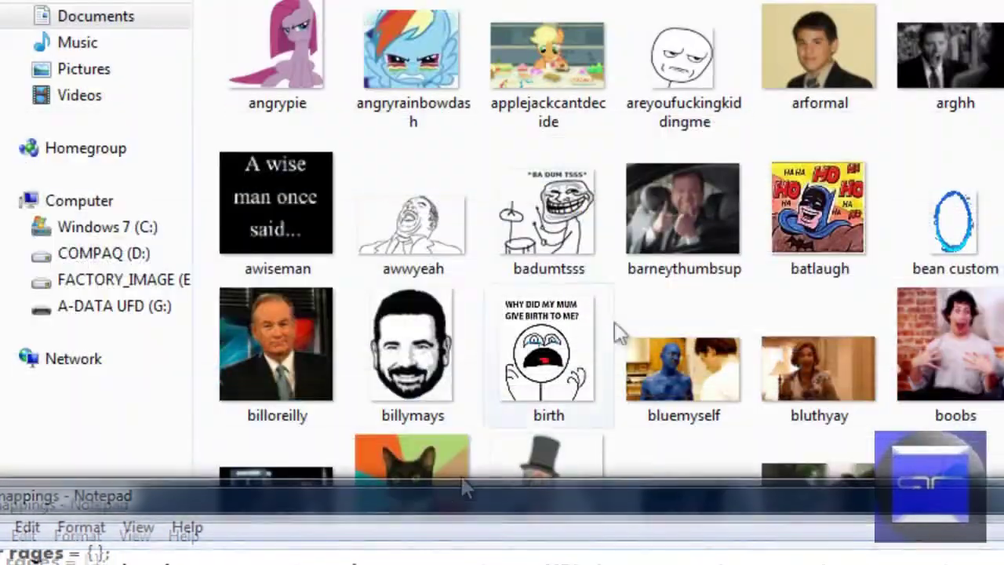
pyautogui.click(807, 22)
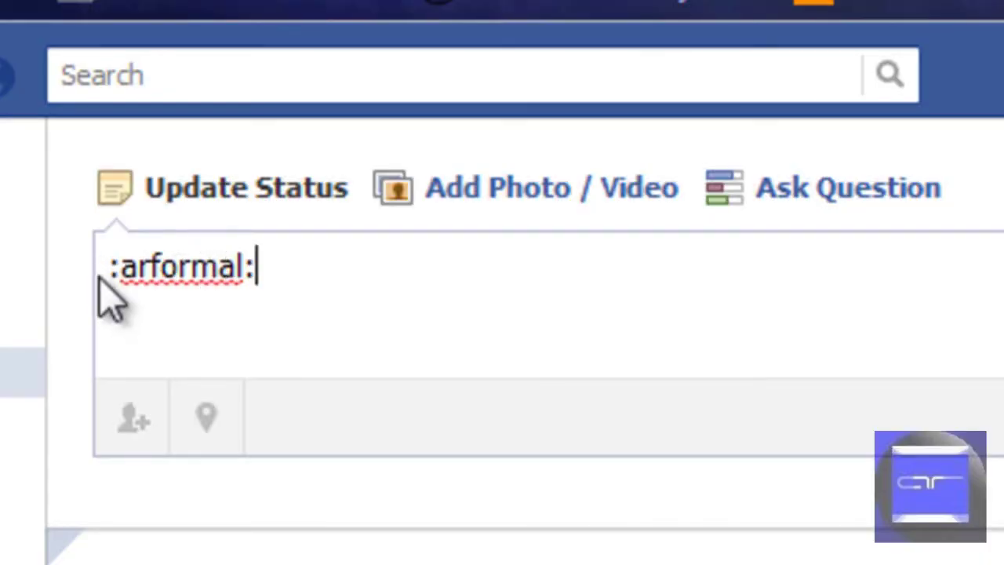
# Step: Switch to Facebook and enter :arformal: as the status update text
pyautogui.click(170, 287)
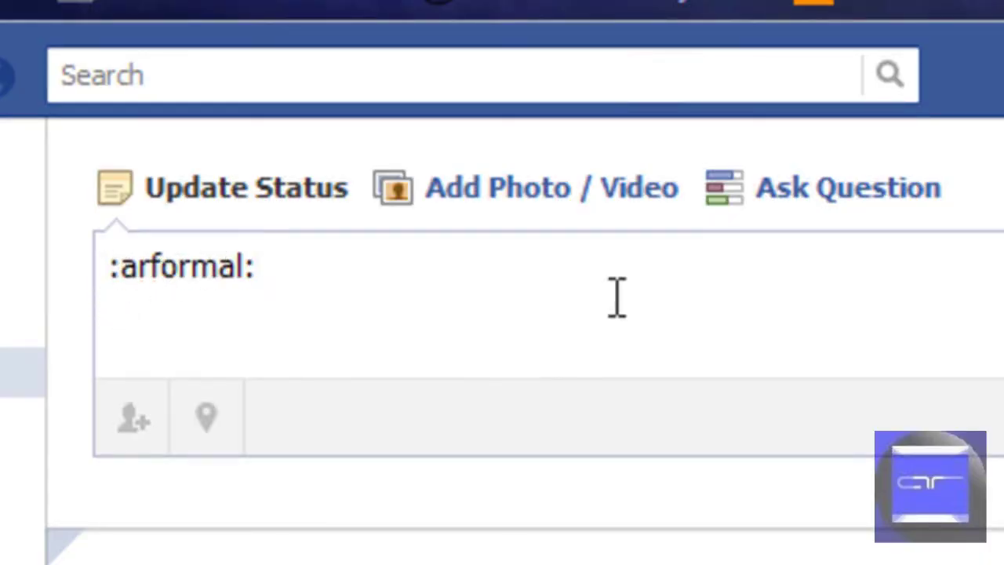